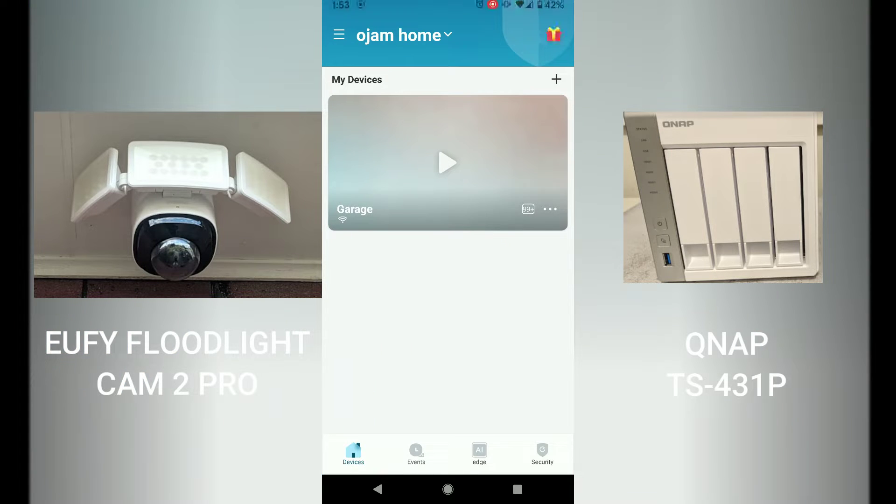
Open the Garage camera's settings and go to its General section.
left_click(550, 209)
left_click(506, 162)
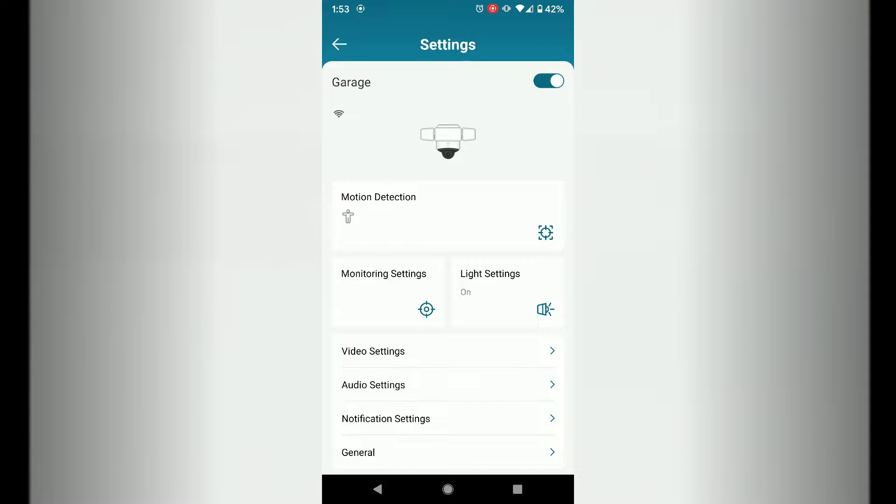
left_click(517, 401)
left_click_drag(517, 402, 530, 264)
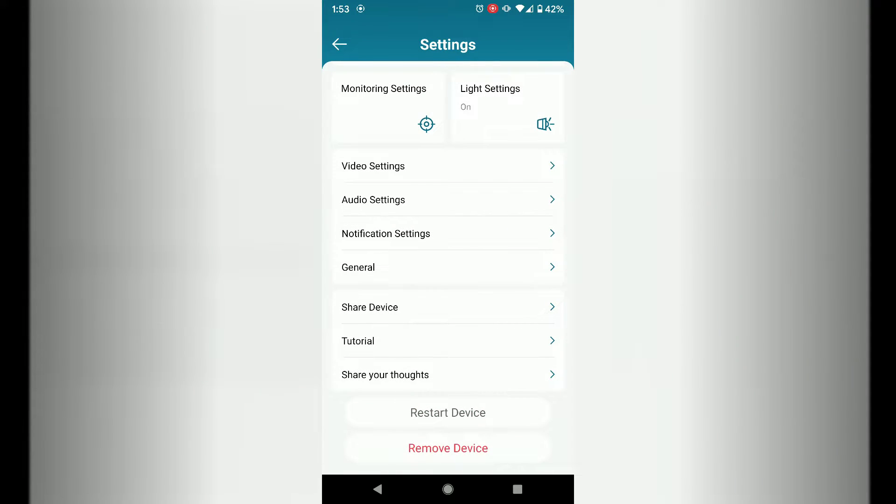
left_click(555, 271)
Check the camera's storage usage, then start the NAS (RTSP) setup guide.
left_click(554, 102)
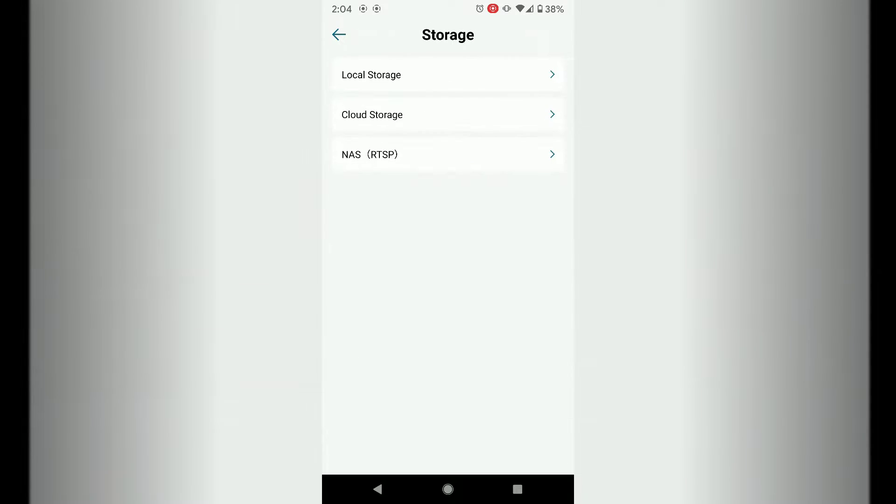
left_click(553, 76)
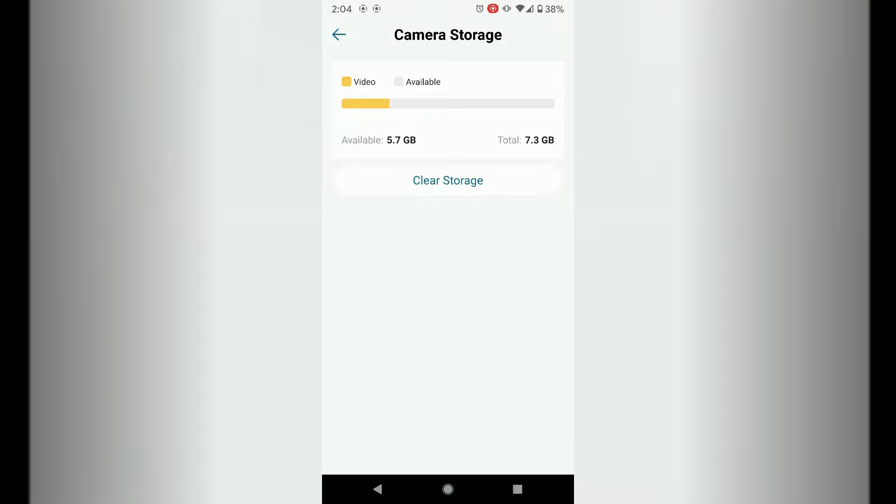
left_click(535, 6)
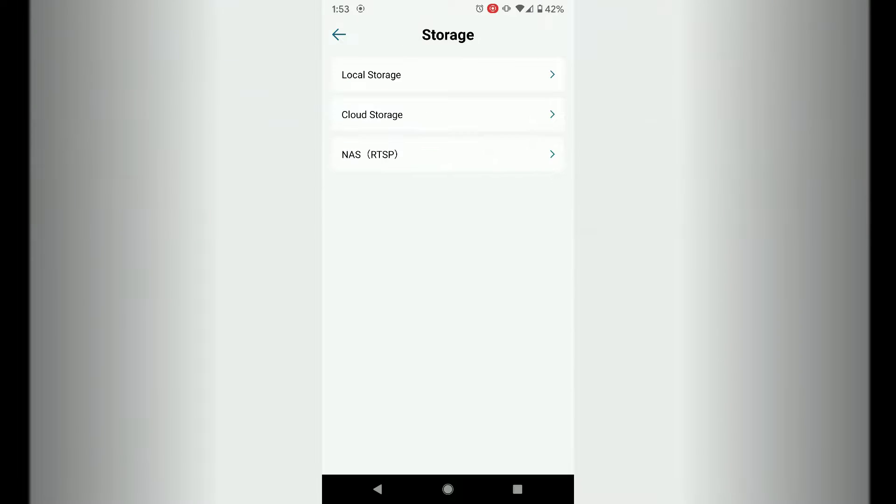
left_click(558, 156)
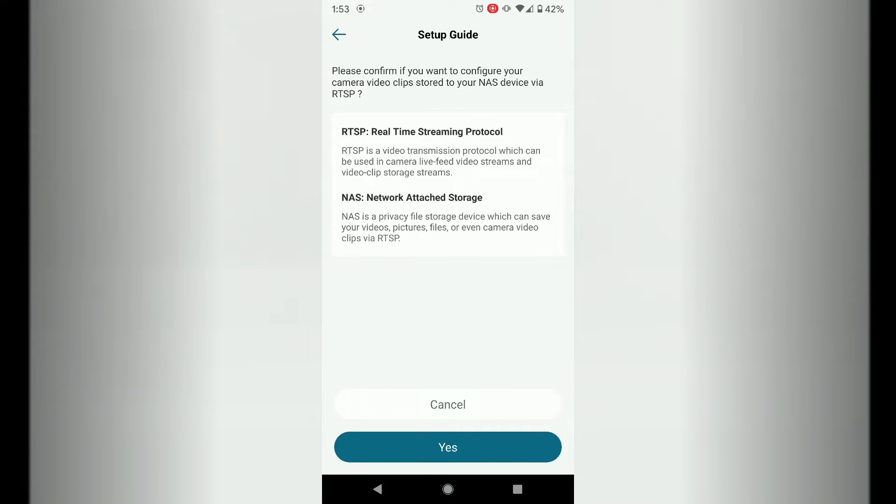
Confirm NAS storage, static IP and Surveillance Station, enable RTSP, keeping Events as stored video.
left_click(461, 447)
left_click(454, 446)
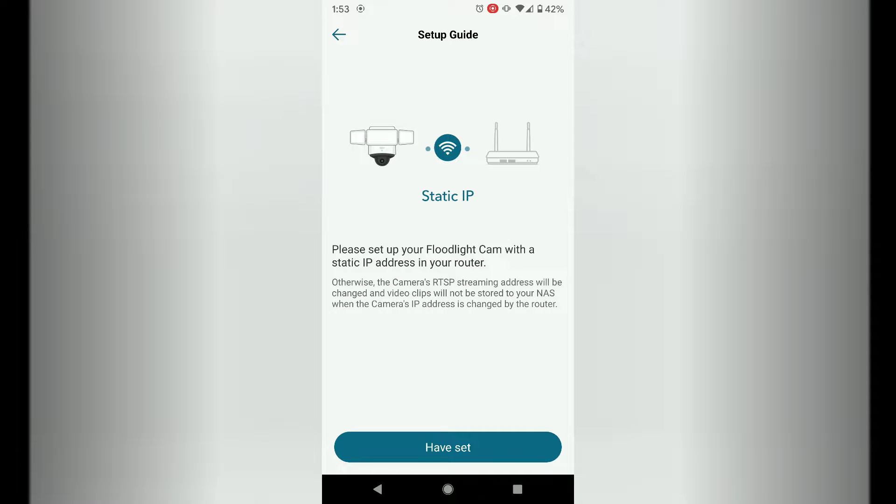
left_click(463, 442)
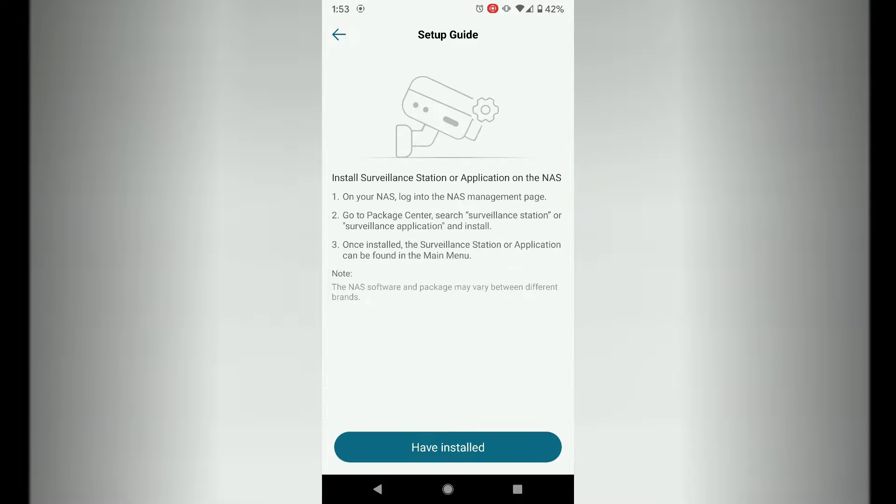
left_click(460, 450)
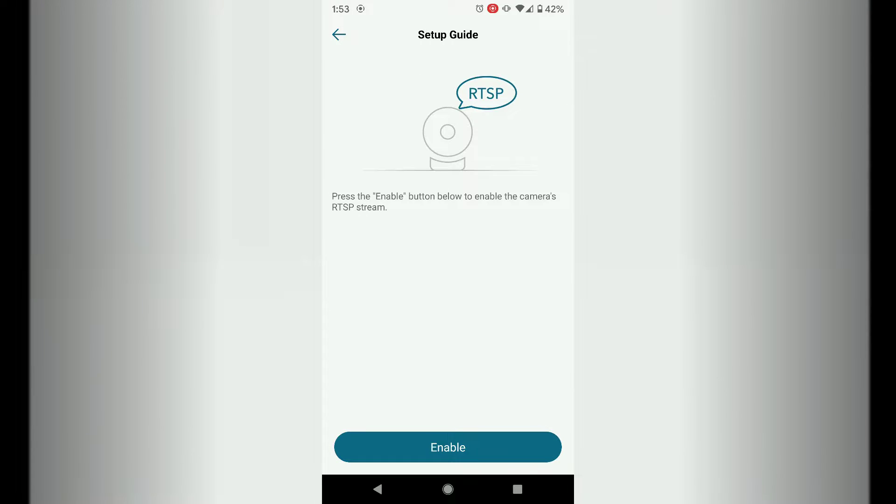
left_click(458, 448)
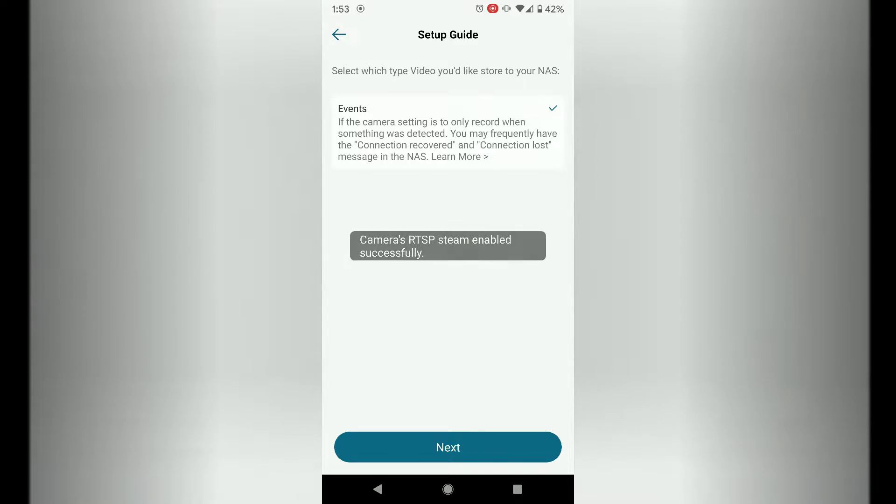
left_click(461, 444)
Set a new RTSP username and password and acknowledge the shared-credentials warning.
left_click(477, 210)
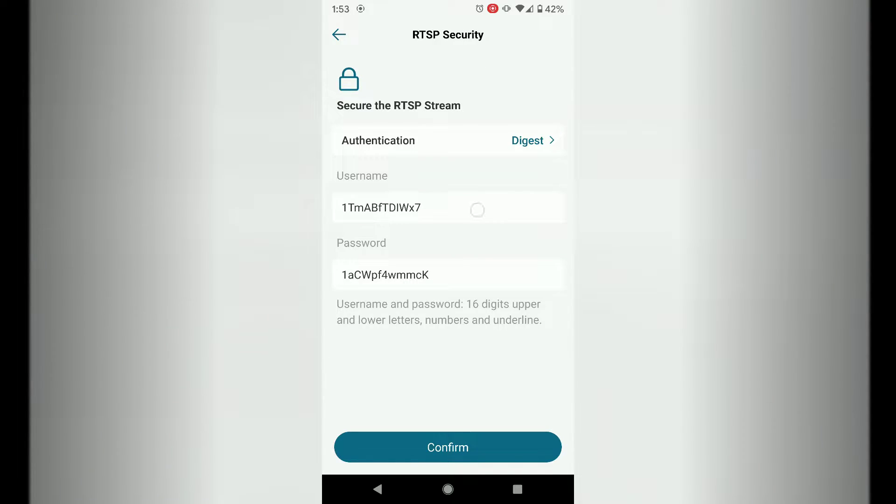
left_click(475, 446)
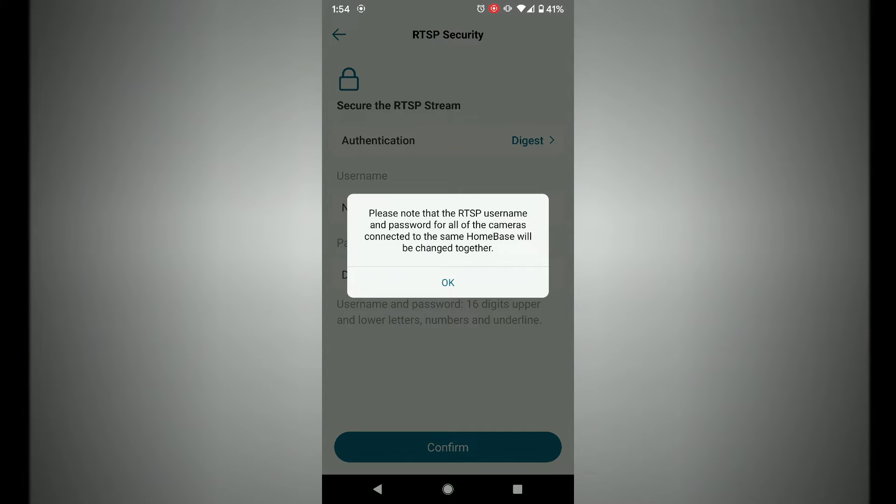
left_click(503, 284)
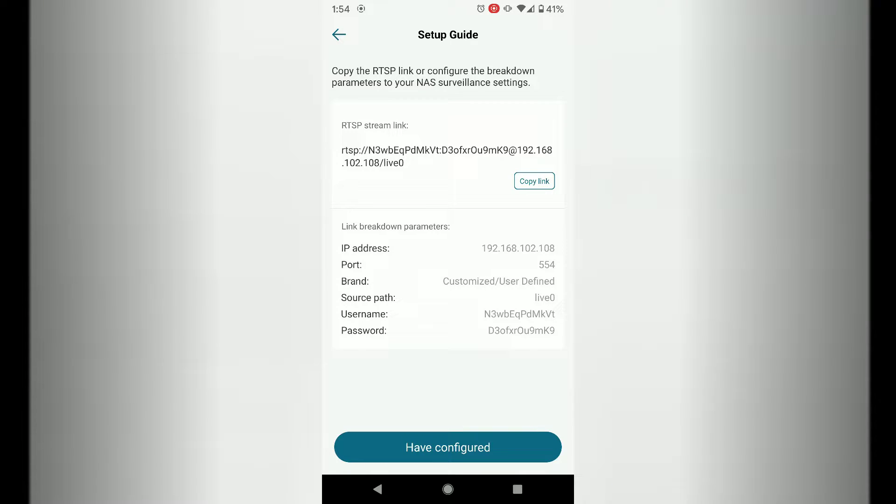
Confirm the NAS is configured, finish the test, and review the NAS(RTSP) stream link.
left_click(475, 439)
left_click(485, 399)
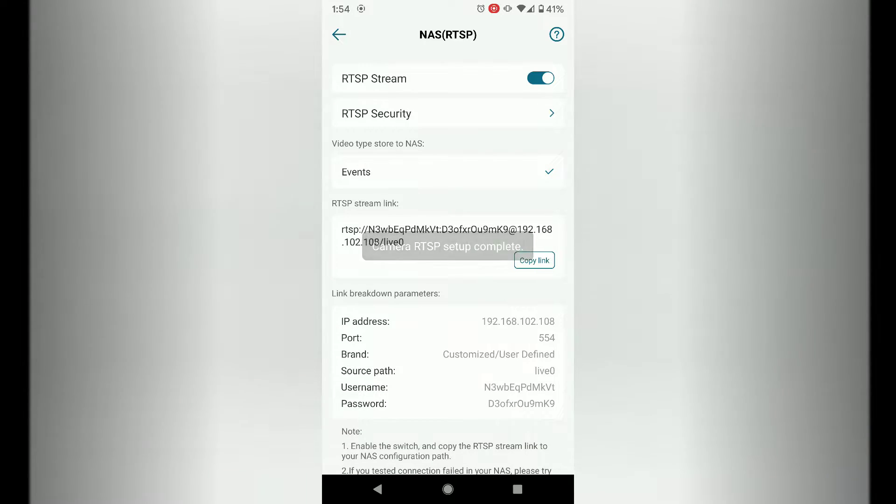
left_click(540, 398)
left_click_drag(540, 398, 541, 314)
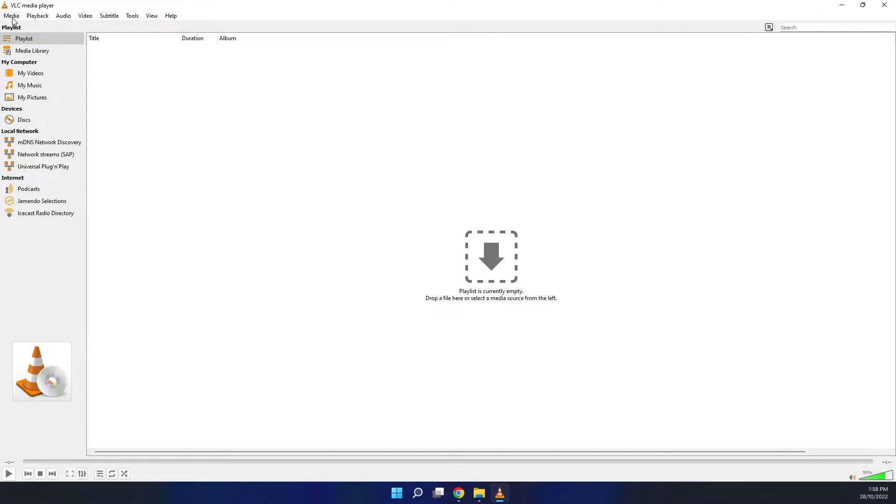
left_click(11, 16)
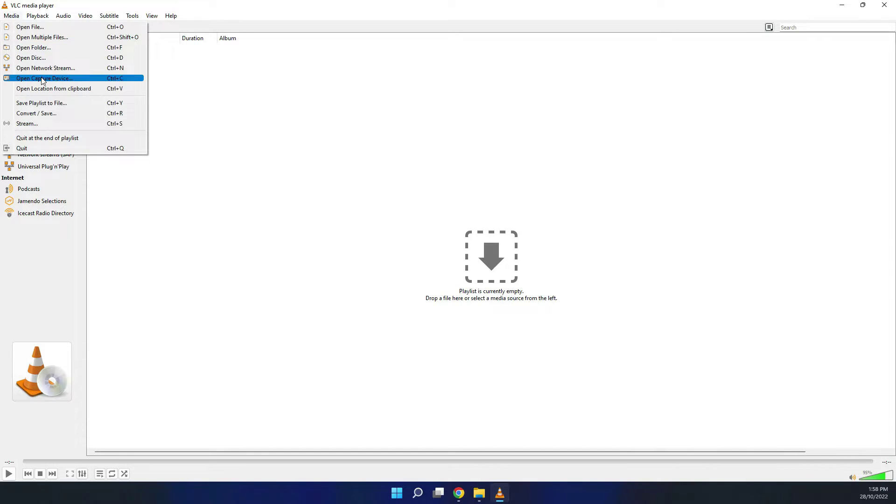
Paste the camera's RTSP link into VLC's Open Network Stream URL field.
left_click(45, 68)
left_click(370, 198)
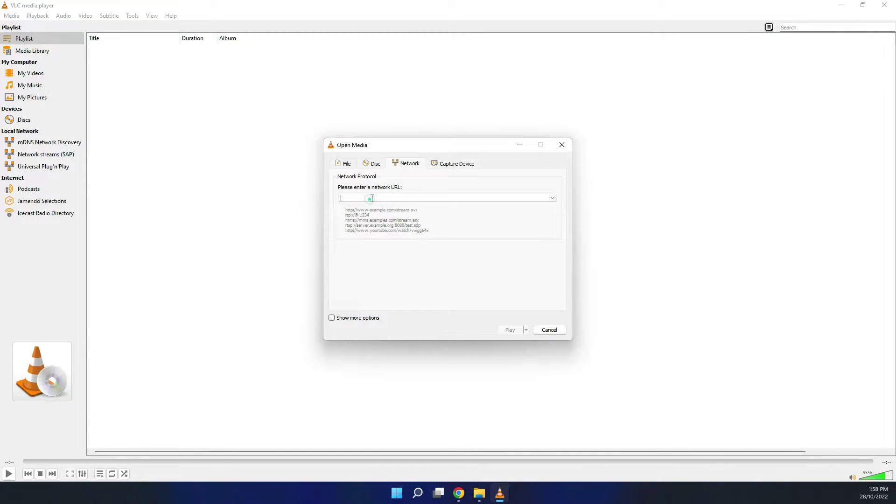
key("ctrl+v")
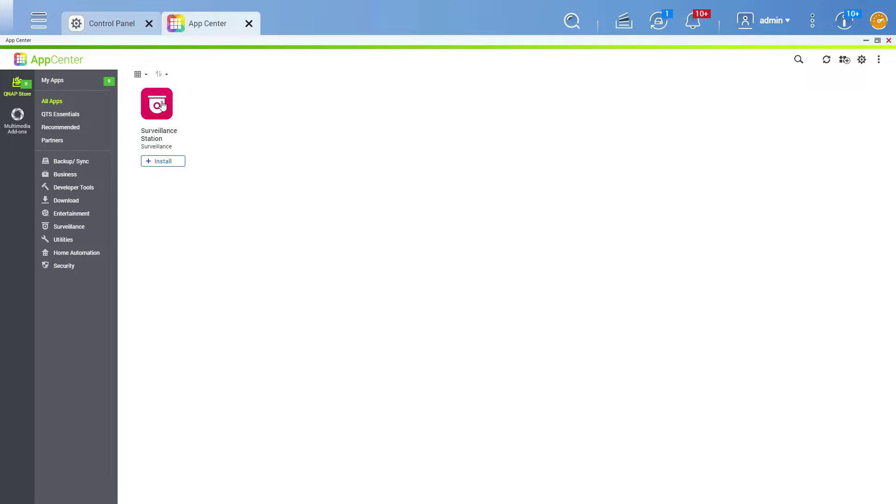
Install Surveillance Station from its App Center details page.
left_click(162, 105)
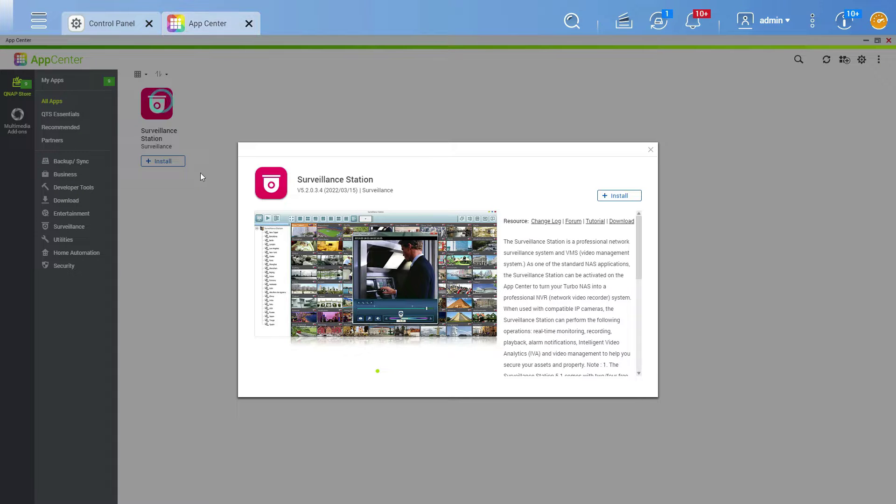
left_click(610, 196)
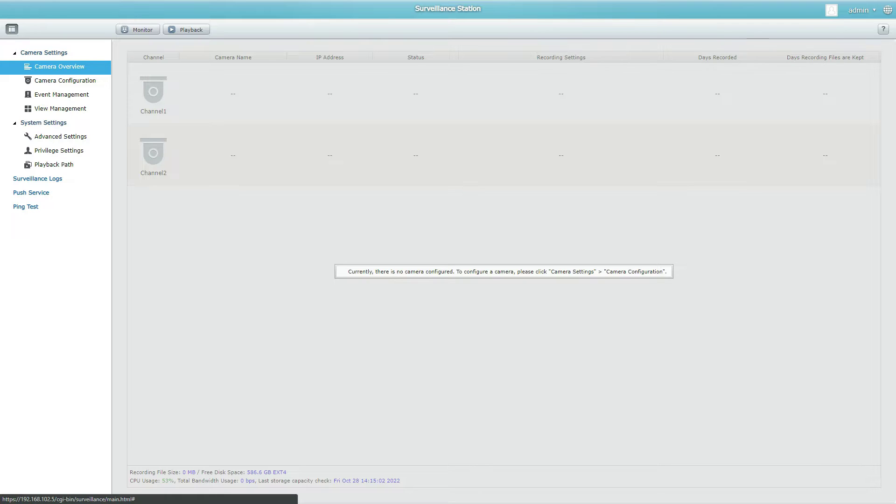
Go to Camera Configuration under Camera Settings to see channels 1 and 2.
left_click(64, 80)
Add a camera manually as Generic Model, Generic RTSP, with URL path 'live'.
left_click(149, 58)
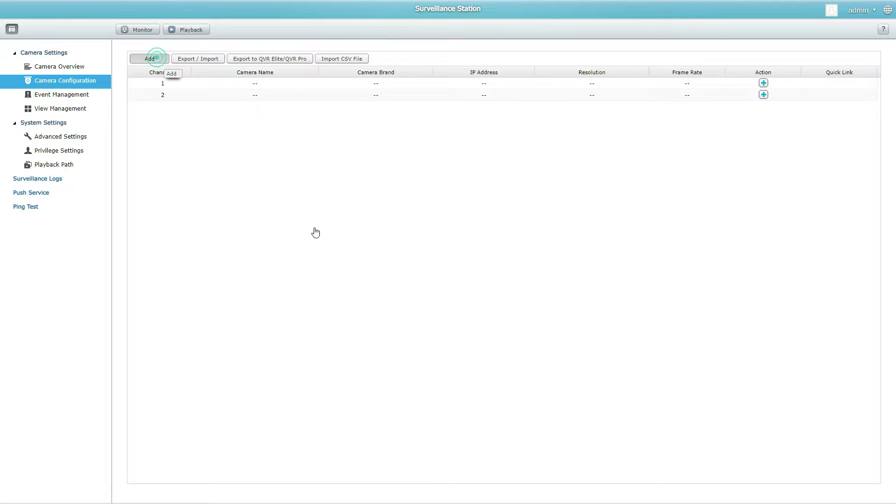
left_click(308, 263)
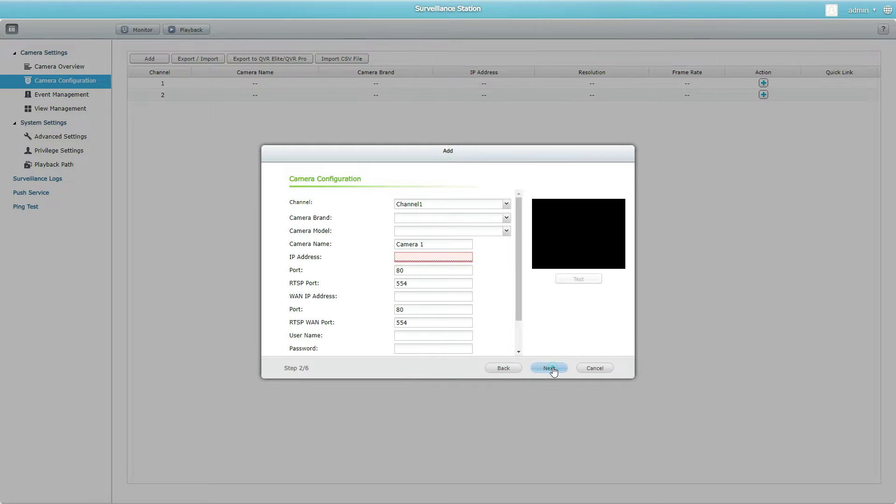
left_click(506, 218)
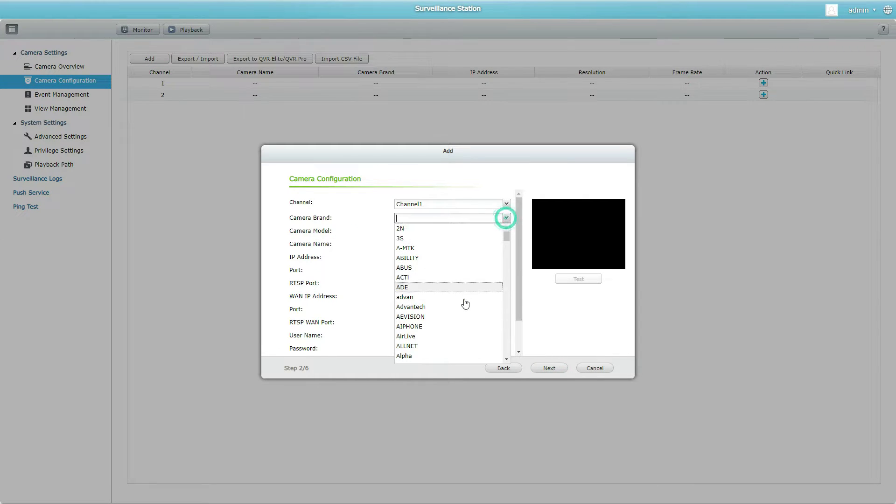
scroll(465, 304, "down", 15)
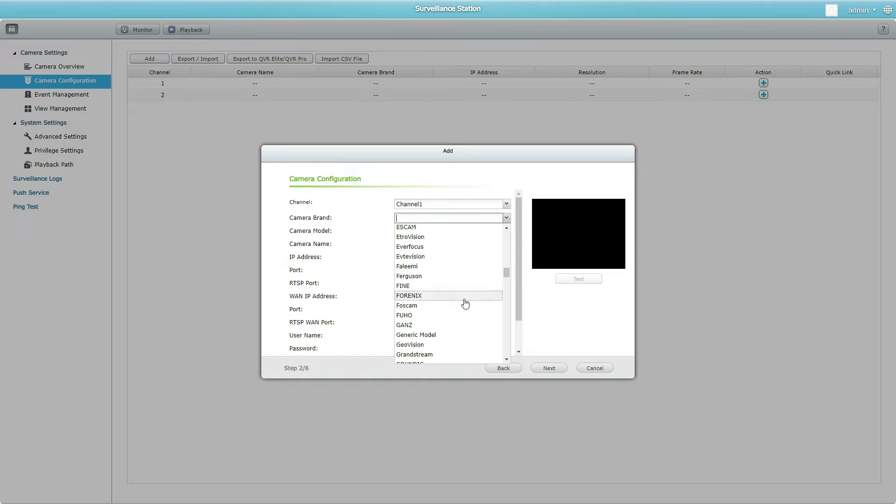
scroll(465, 304, "down", 2)
left_click(450, 294)
left_click(503, 232)
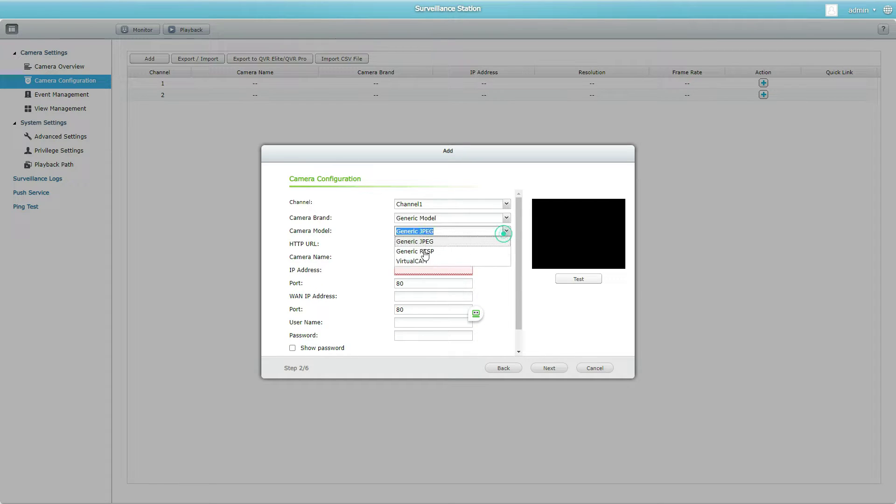
left_click(424, 254)
double_click(400, 244)
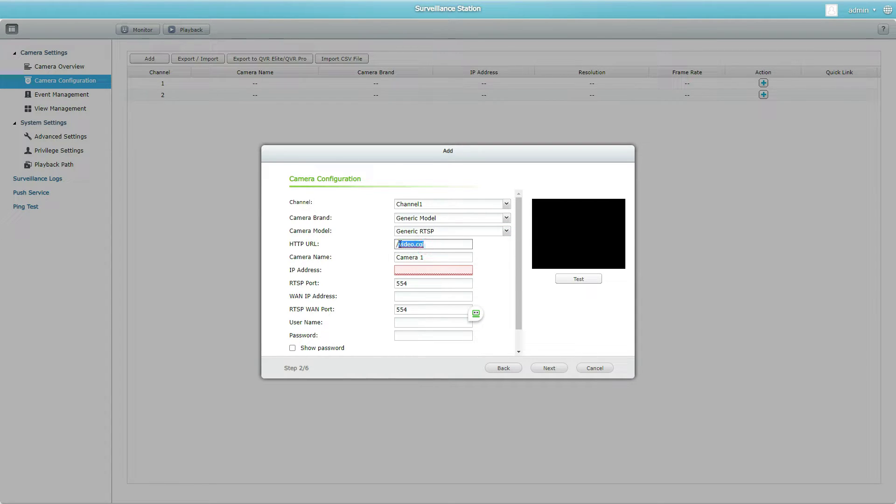
type("live0")
Enter IP address 192.168.102.108 plus the camera's login user name and password.
left_click(412, 270)
type("16")
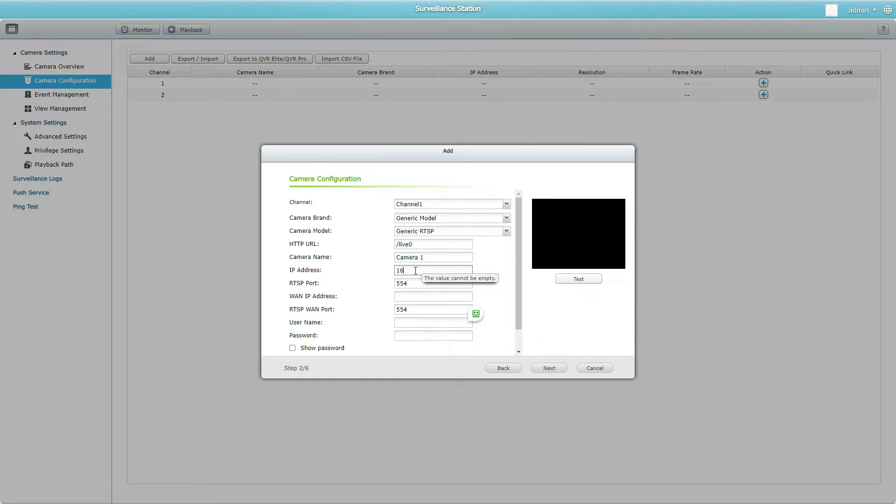
key("BackSpace")
type("92.1")
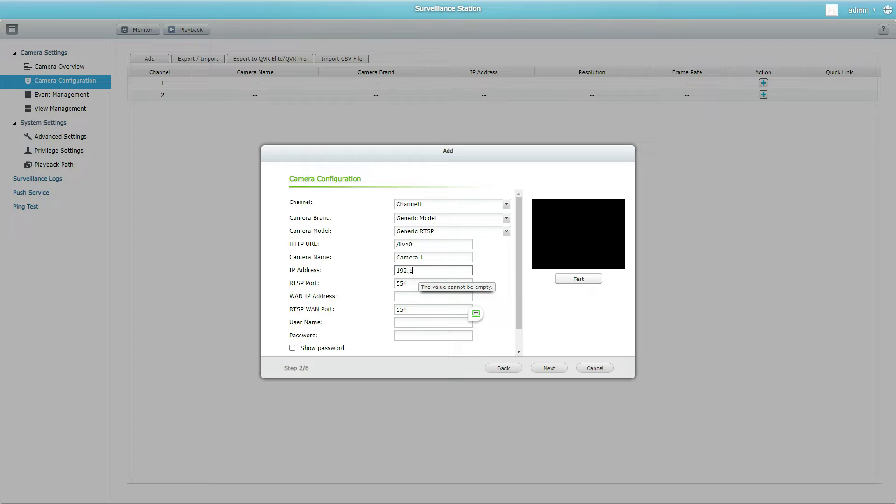
type("68.102")
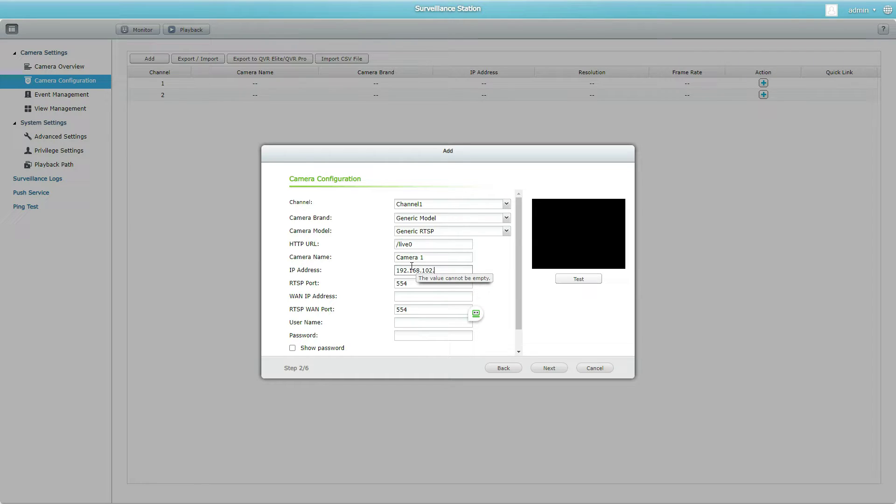
type(".108")
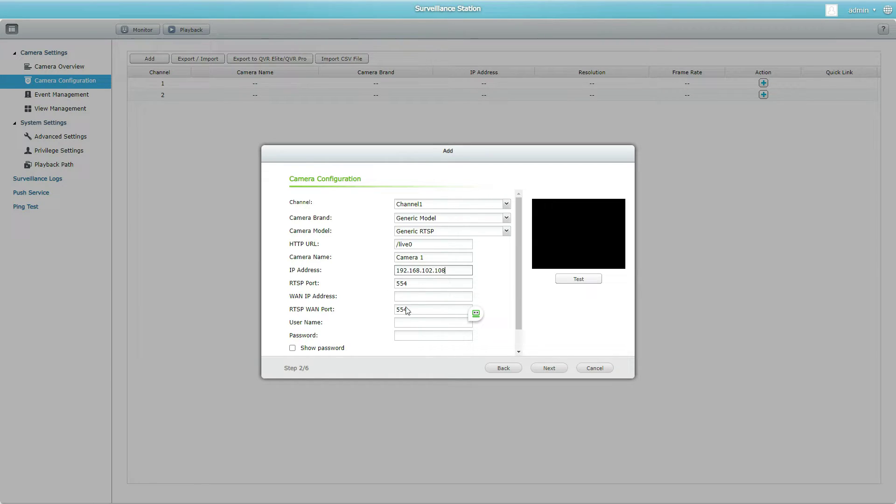
left_click(409, 320)
scroll(379, 317, "down", 1)
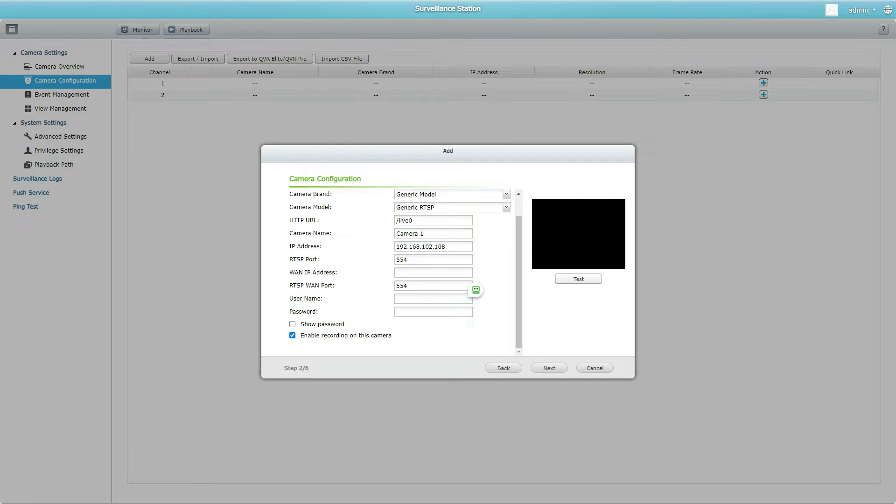
left_click(440, 295)
left_click(396, 312)
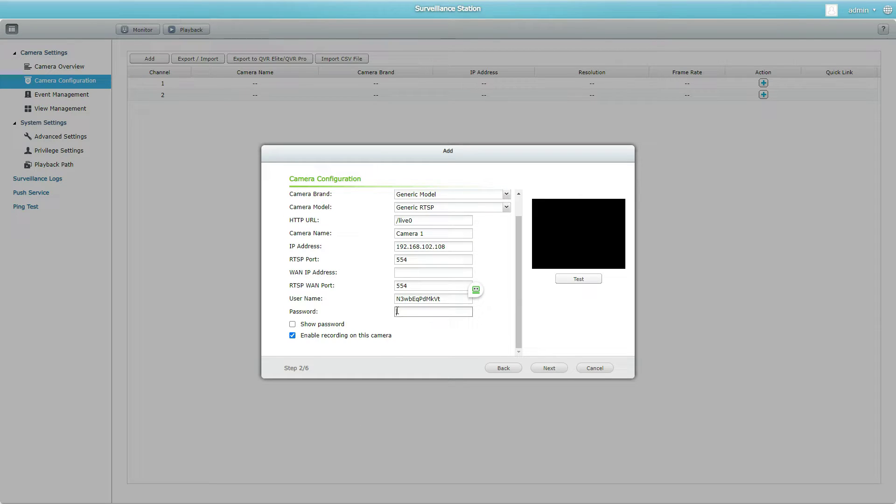
key("ctrl+v")
left_click(476, 290)
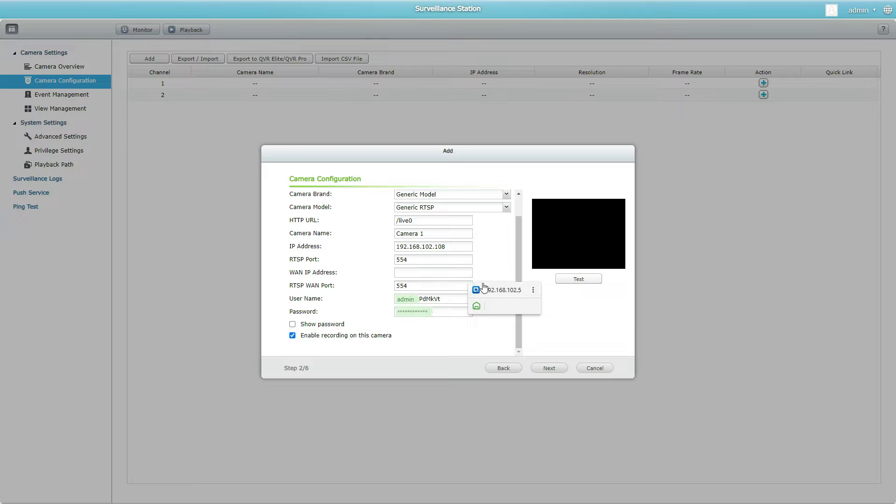
Test the camera connection successfully and advance to Video Settings.
scroll(497, 245, "up", 1)
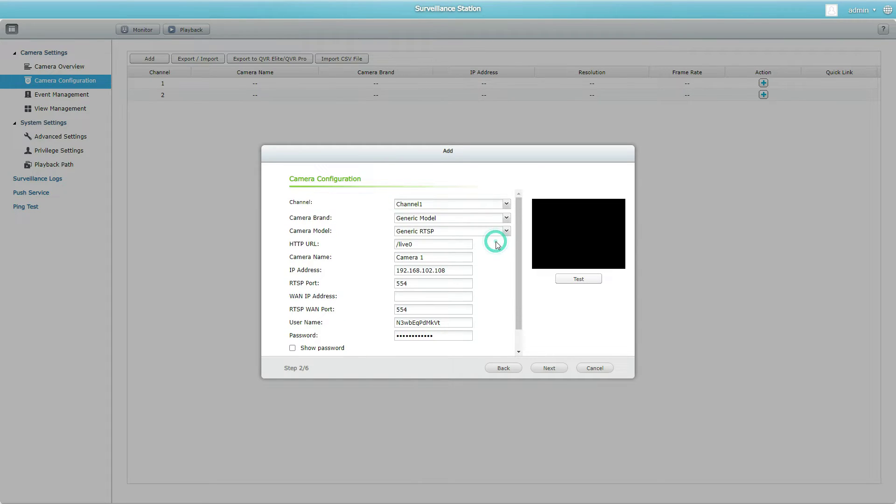
left_click(567, 279)
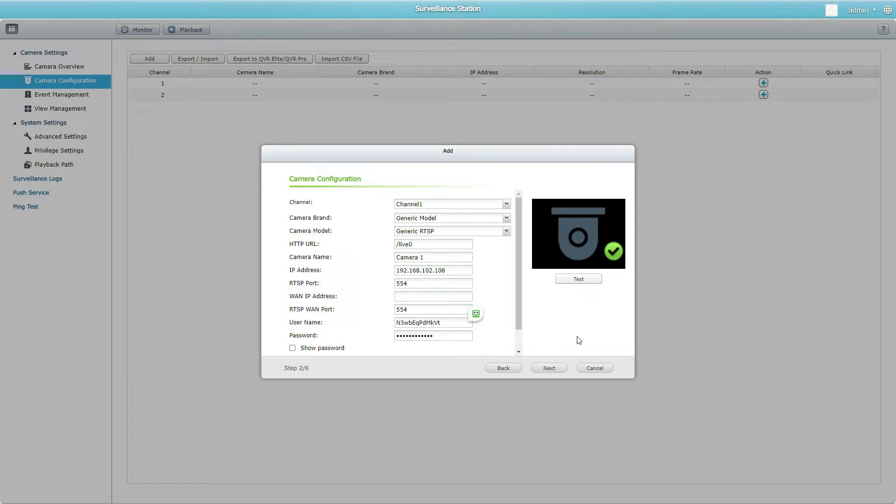
left_click(543, 369)
Enable audio recording, minimum-days file retention and automatic snapshots for Camera 1.
left_click(507, 205)
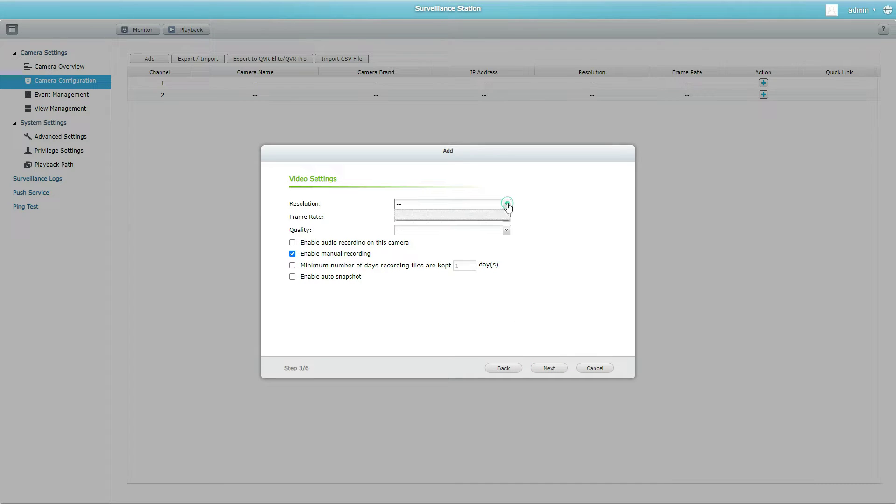
left_click(506, 205)
left_click(506, 208)
left_click(522, 257)
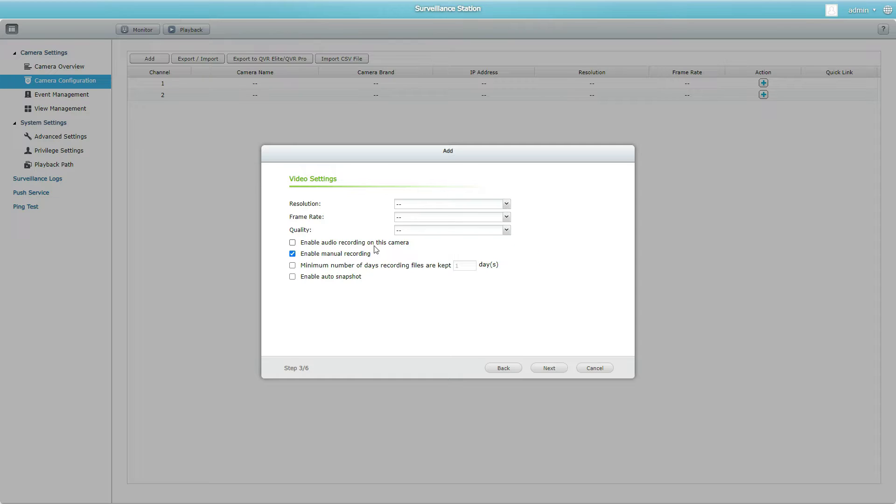
left_click(374, 243)
left_click(368, 266)
left_click(352, 277)
scroll(479, 315, "down", 3)
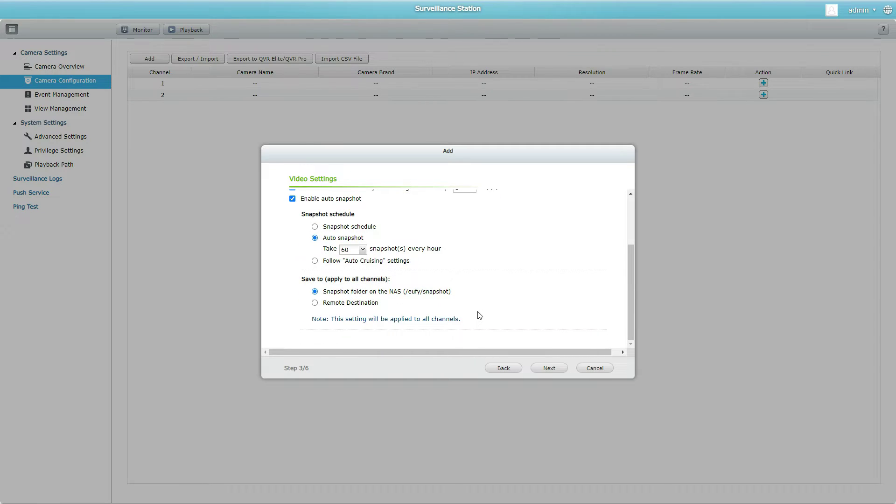
Accept the default schedule, confirm the settings, and finish adding Camera 1.
left_click(543, 368)
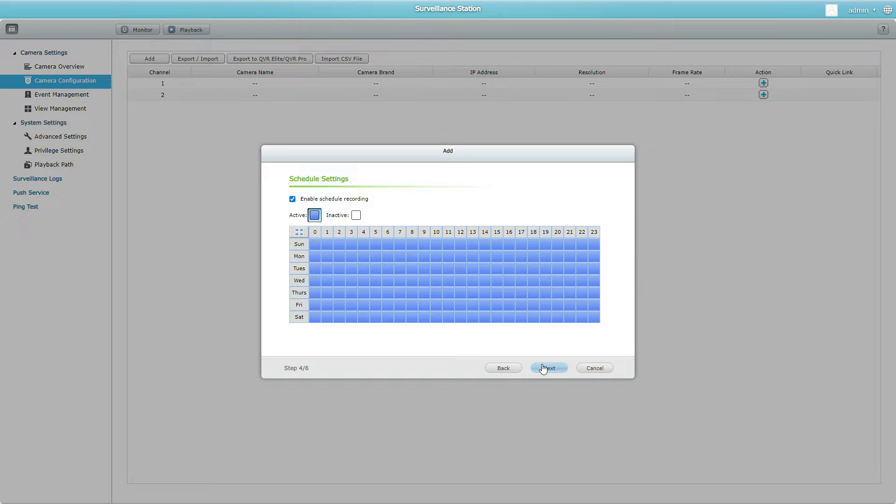
left_click(543, 368)
left_click(543, 368)
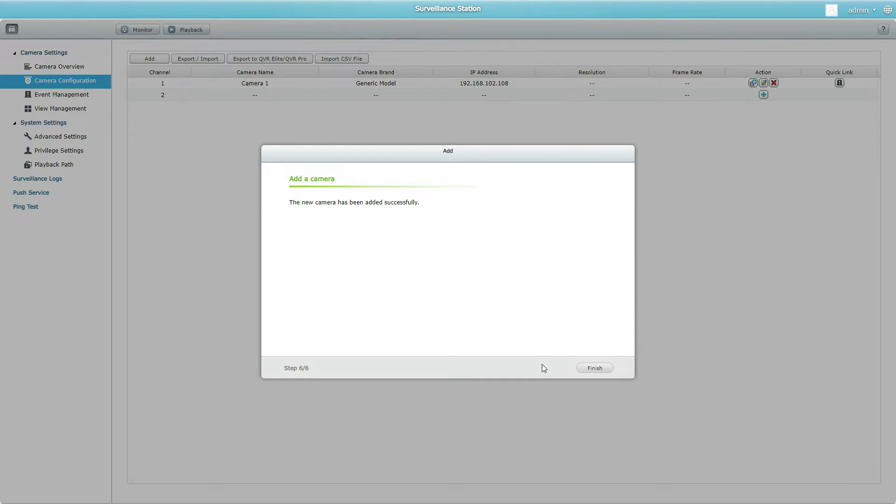
left_click(585, 368)
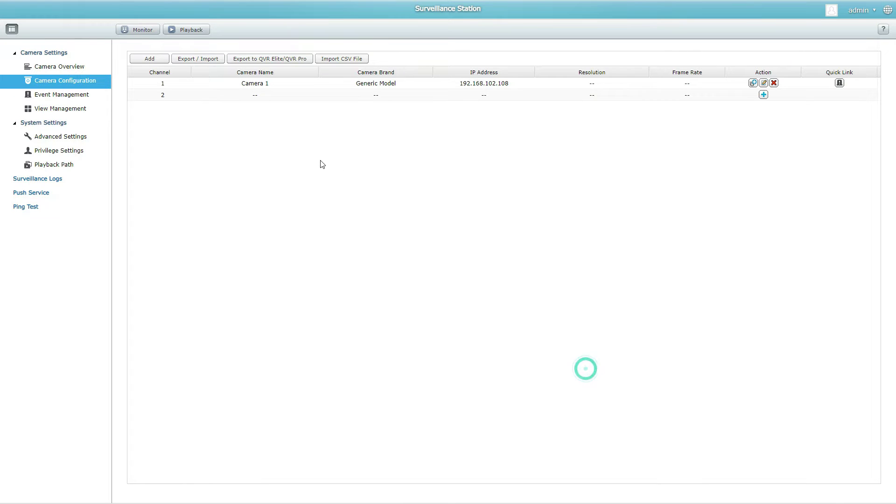
Try Monitor and Playback, dismiss the plugin notices, and download the QMon.exe installer.
left_click(149, 31)
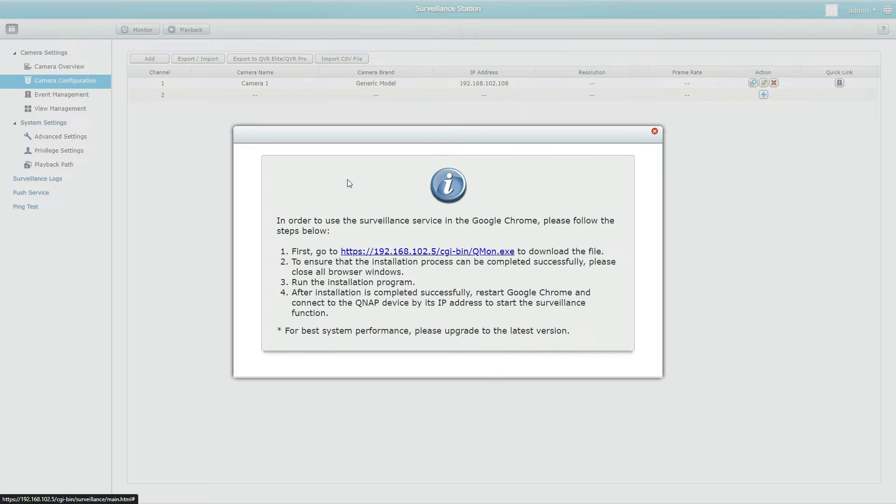
left_click(654, 131)
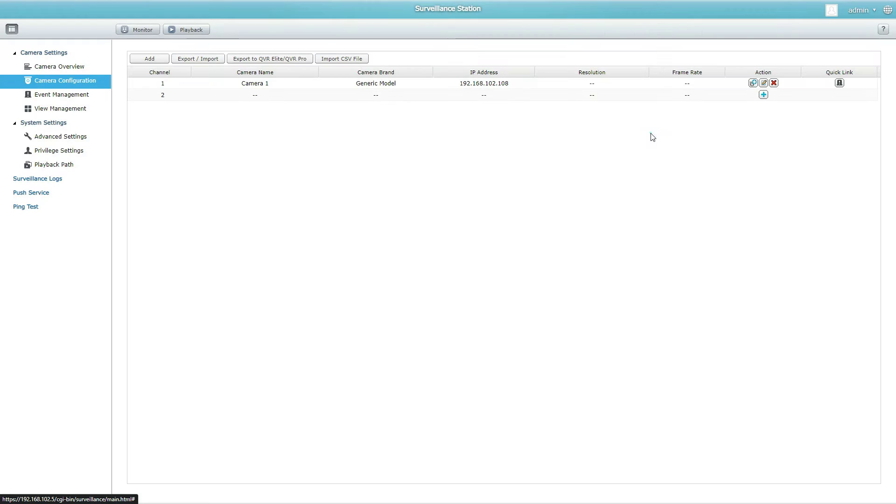
left_click(187, 31)
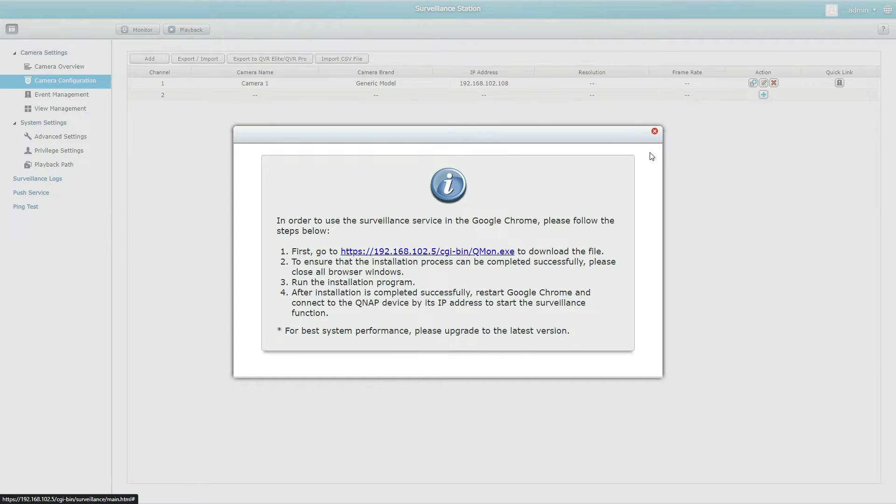
left_click(654, 133)
left_click(135, 27)
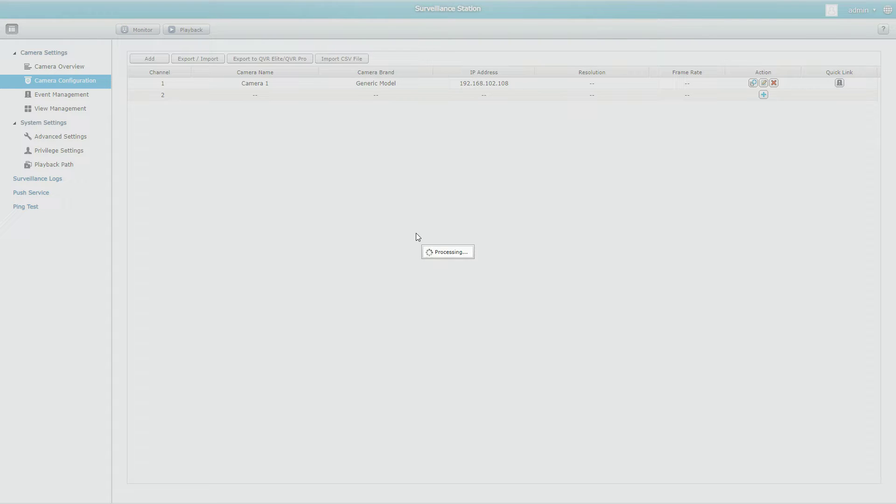
left_click(427, 251)
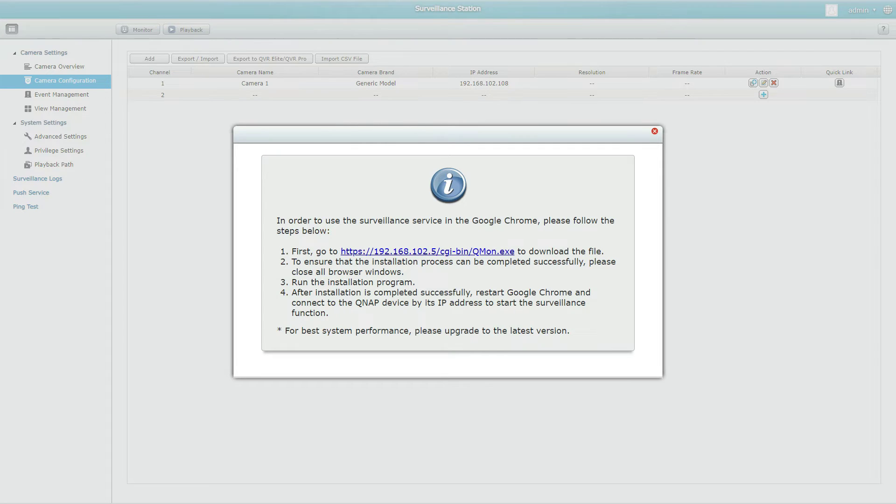
left_click_drag(463, 39, 464, 122)
left_click(655, 132)
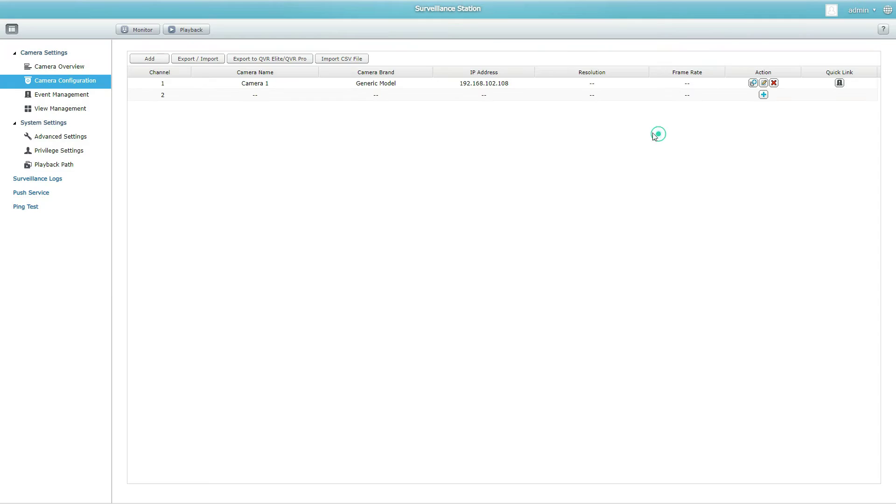
left_click(146, 29)
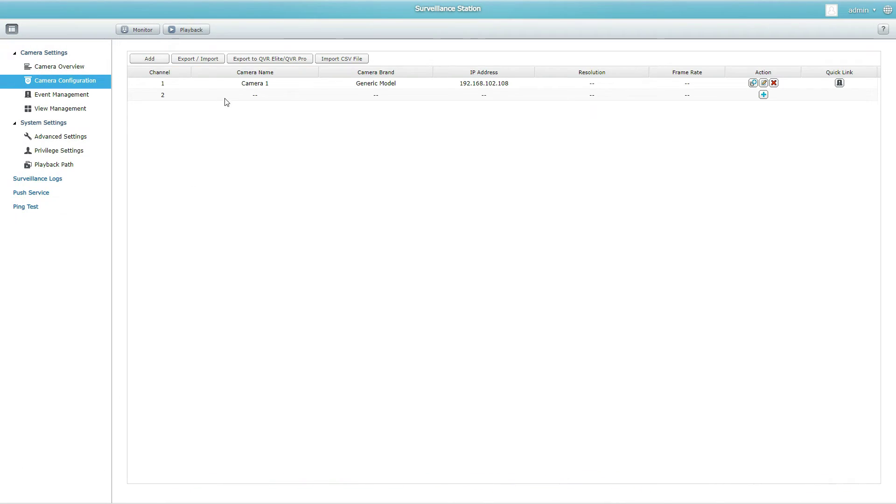
left_click(227, 84)
Open the Playback view to check Camera 1's recordings.
left_click(182, 32)
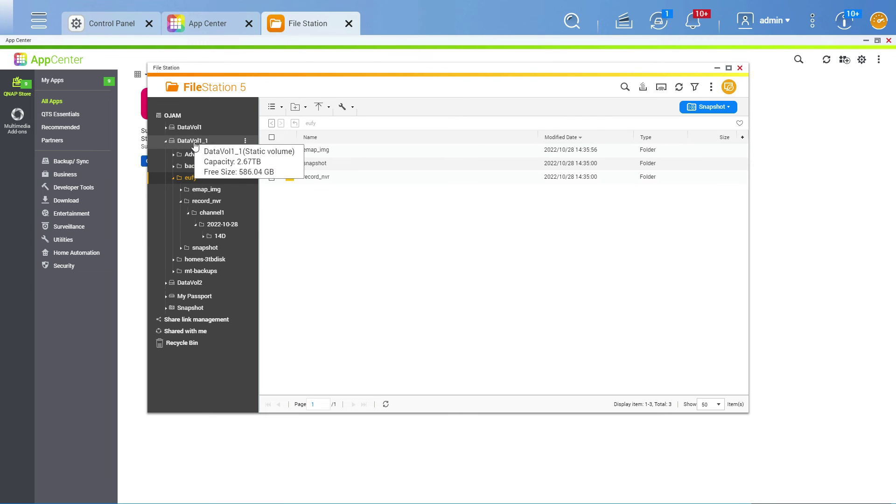
Browse into record_nvr > channel1 > 2022-10-28 > 14D to reveal the 1.86 MB and 229.89 KB AVI recordings.
double_click(315, 177)
double_click(314, 153)
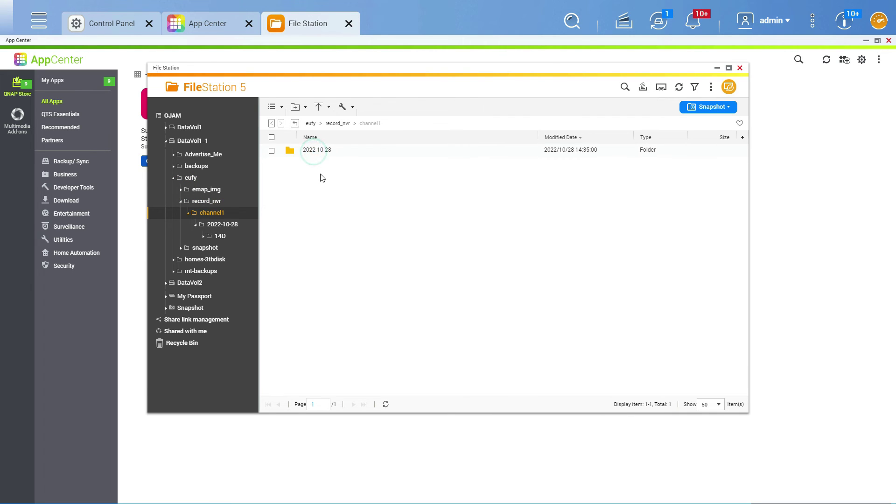
double_click(317, 151)
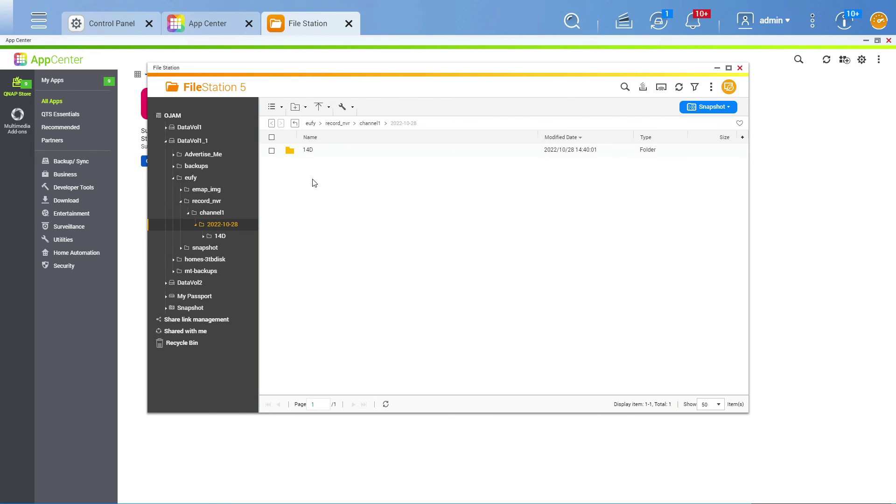
double_click(307, 150)
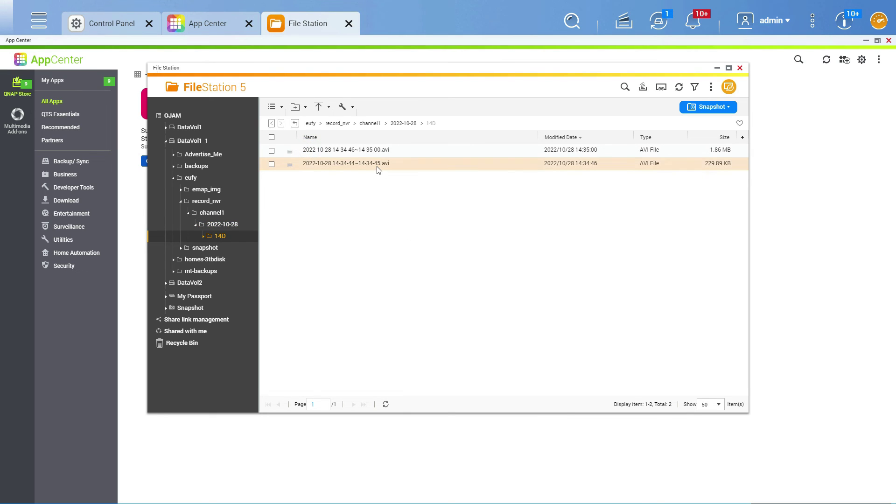